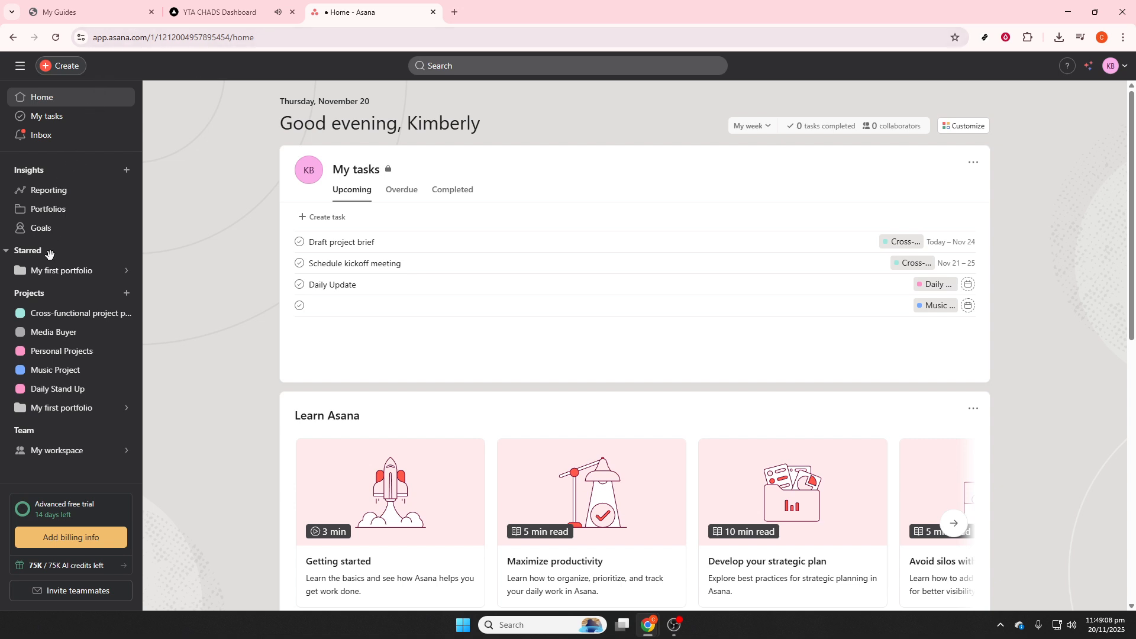
Step: Start a new project from the Project timeline template in the workflow gallery
{"action": "mouse_move", "coordinate": [102, 273]}
{"action": "left_click", "coordinate": [59, 76]}
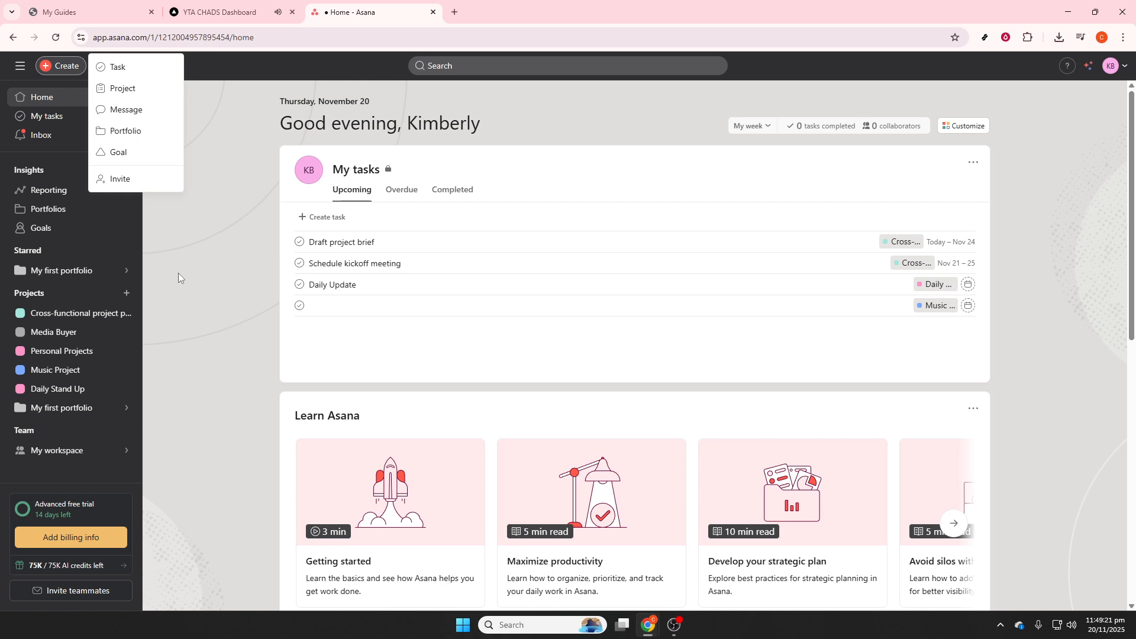
{"action": "left_click", "coordinate": [136, 93]}
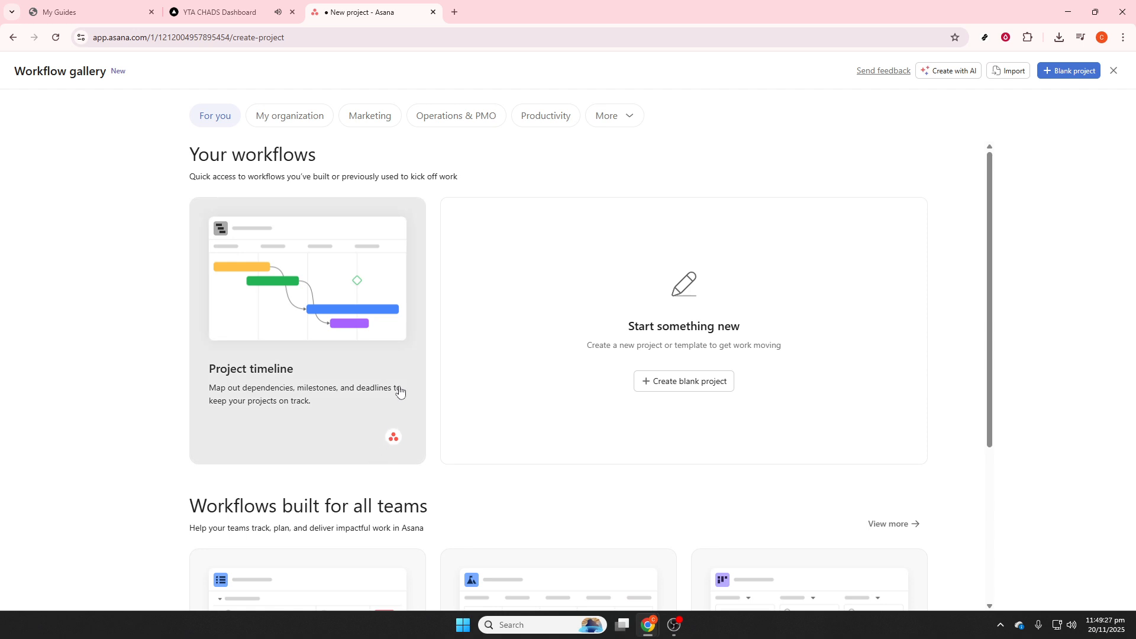
{"action": "left_click", "coordinate": [357, 311]}
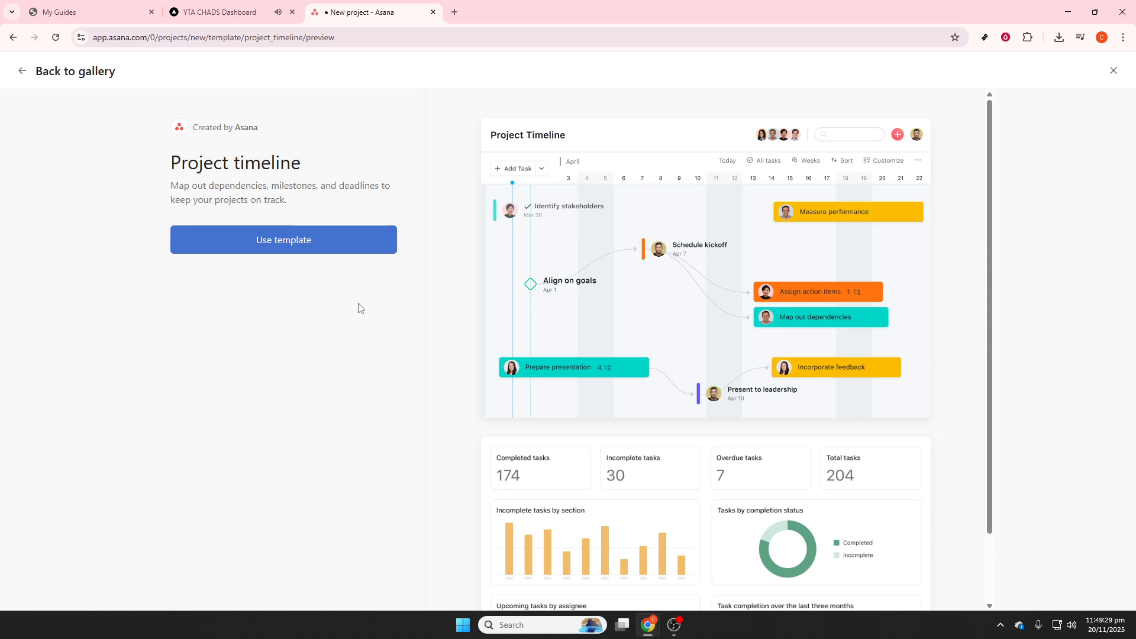
{"action": "left_click", "coordinate": [313, 249]}
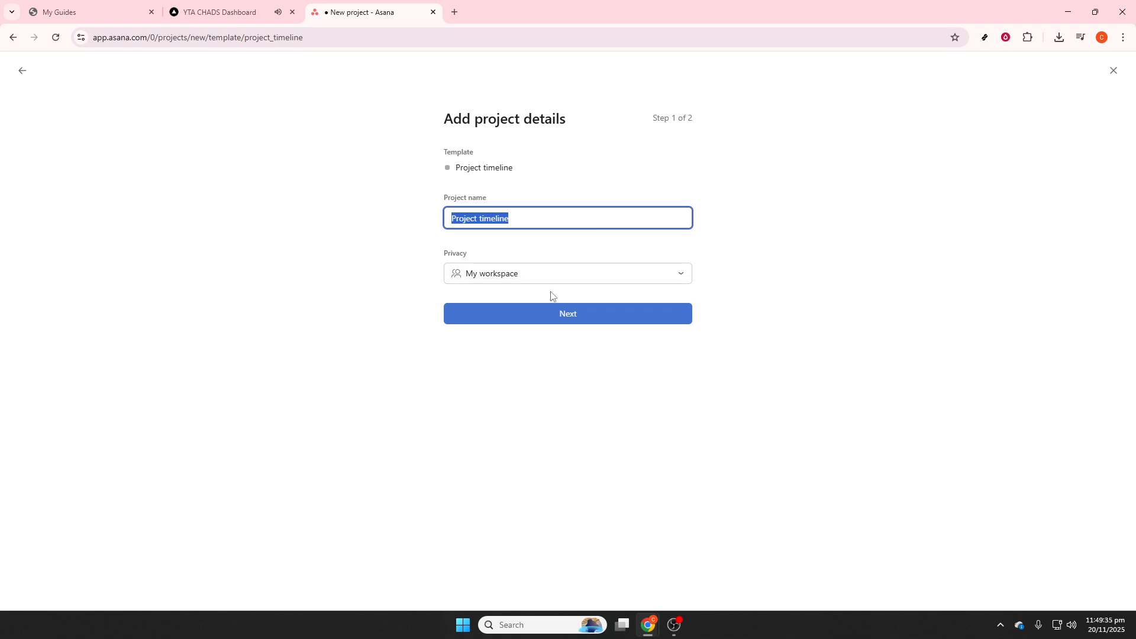
Step: Name the project Video Edit and create it with the default schedule dates
{"action": "type", "text": "Video Edi"}
{"action": "type", "text": "t"}
{"action": "left_click", "coordinate": [557, 323]}
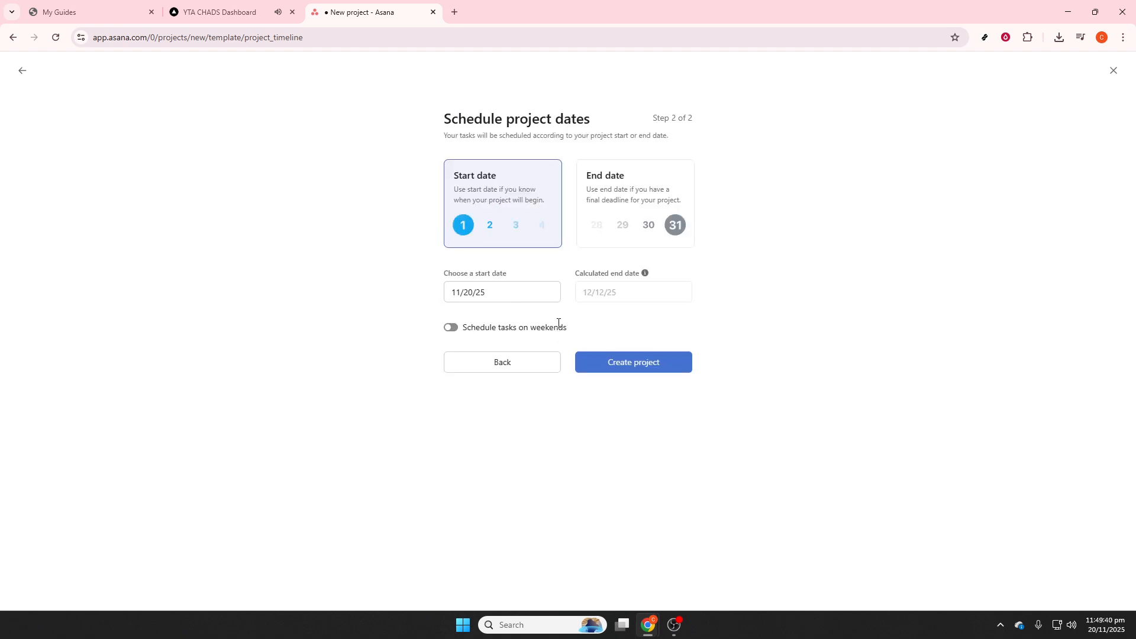
{"action": "left_click", "coordinate": [634, 363]}
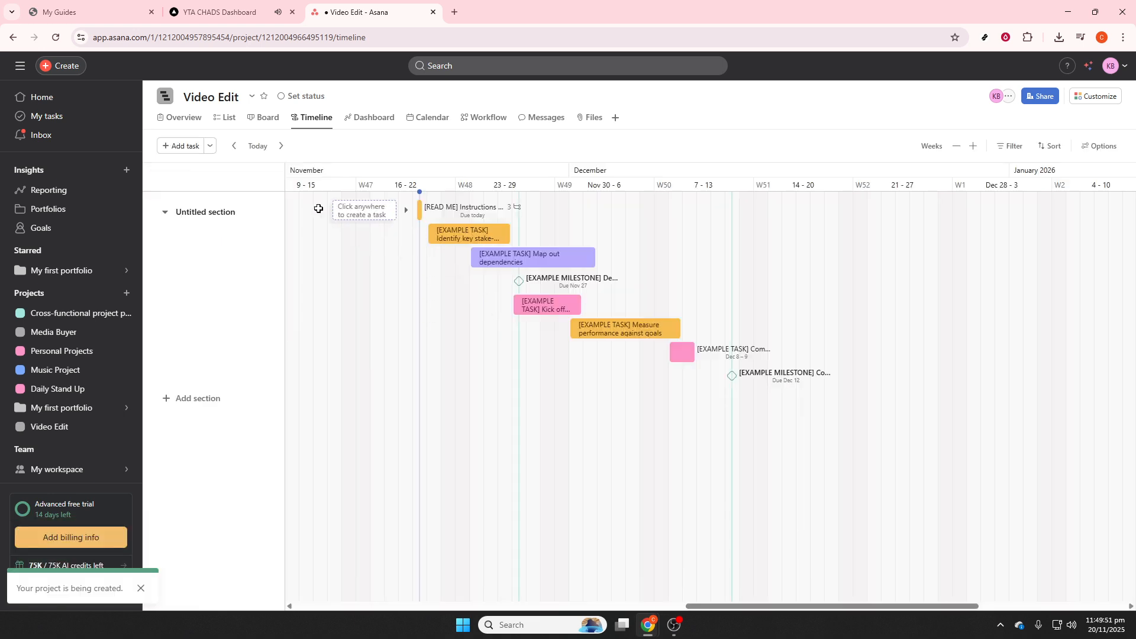
Step: Show the project as a list and rename the untitled section to Client Youtube Channel
{"action": "left_click", "coordinate": [226, 118]}
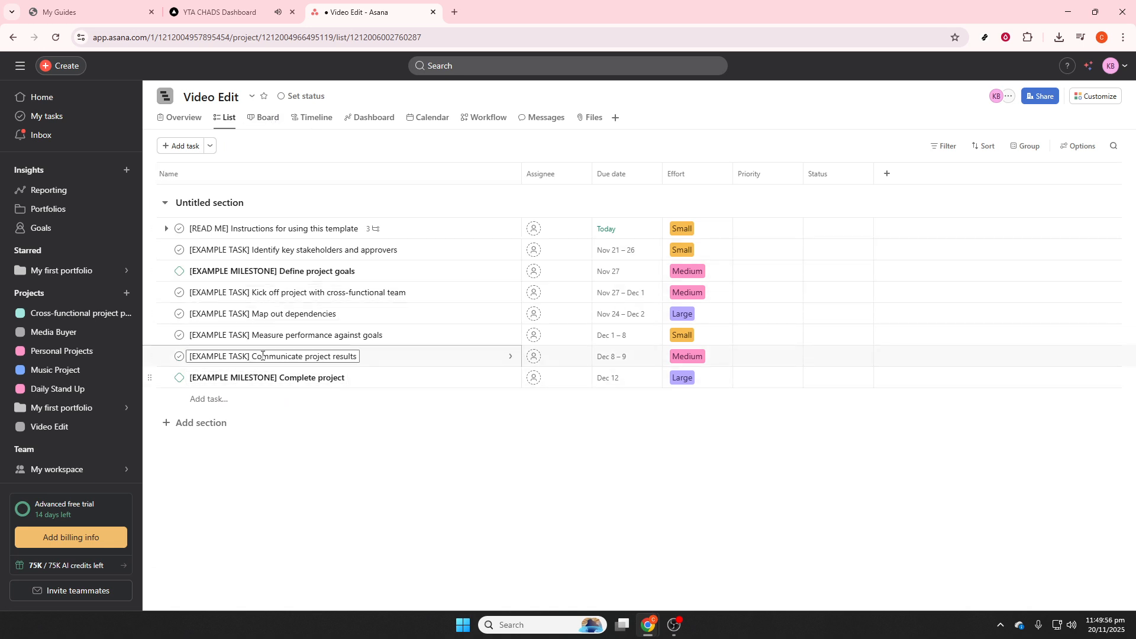
{"action": "left_click", "coordinate": [213, 205]}
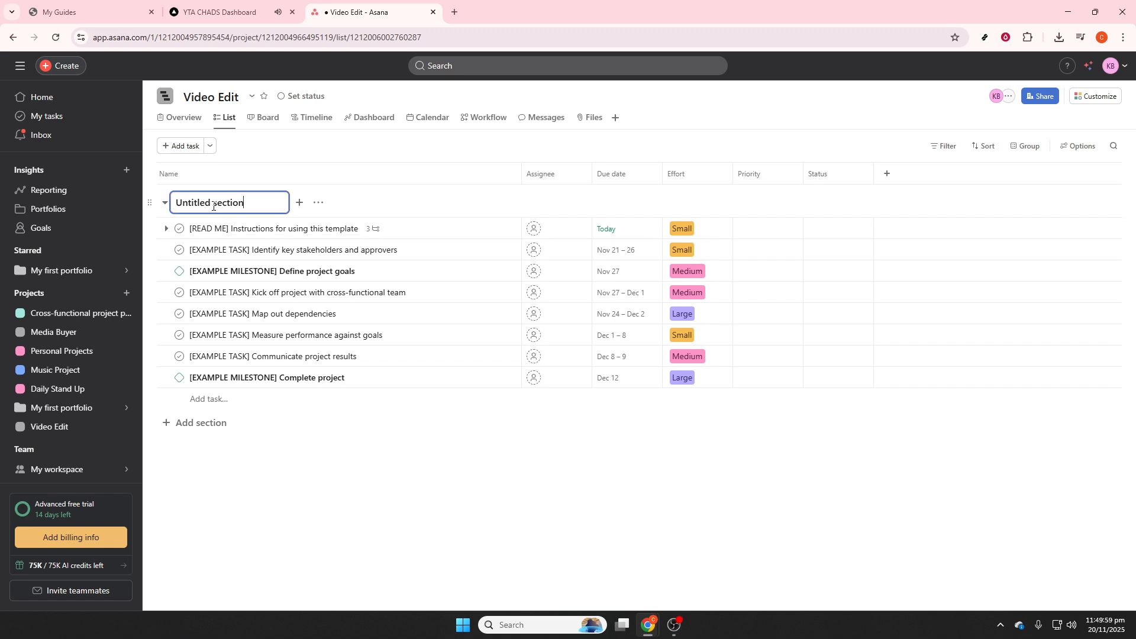
{"action": "triple_click", "coordinate": [214, 206]}
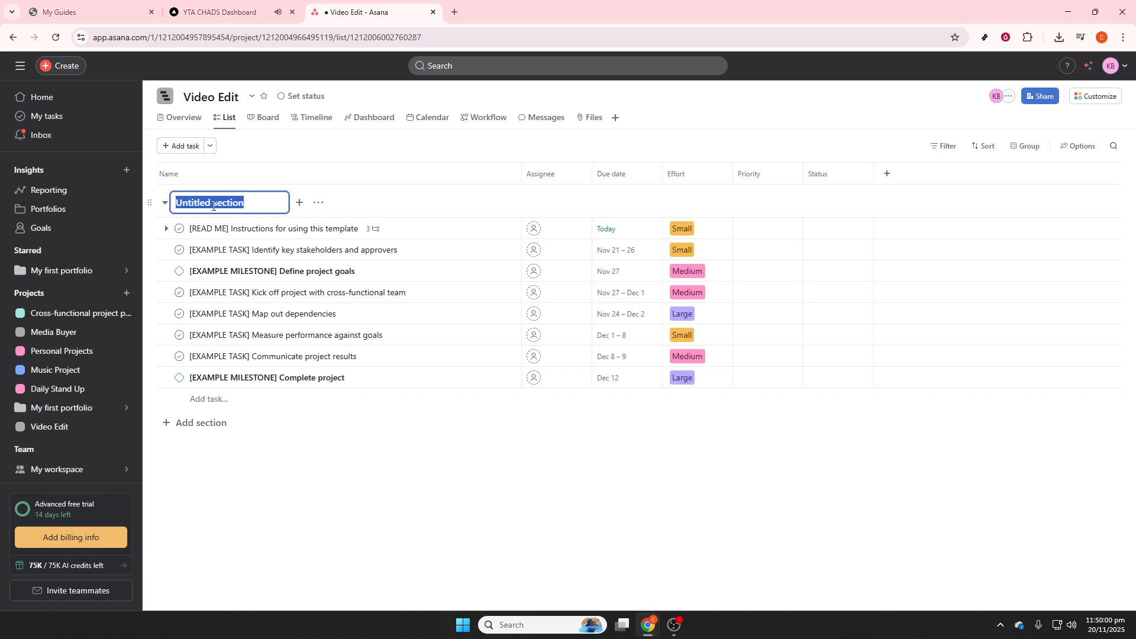
{"action": "type", "text": "Cliet"}
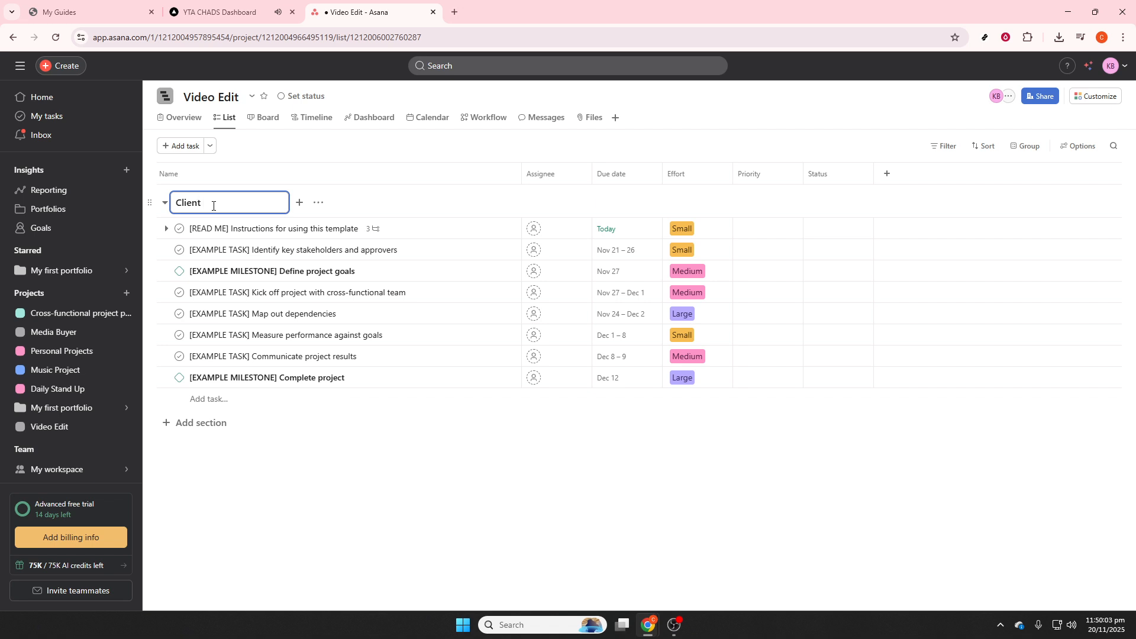
{"action": "type", "text": "T"}
{"action": "key", "text": "BackSpace"}
{"action": "type", "text": "Youtube Channel"}
{"action": "left_click", "coordinate": [236, 426]}
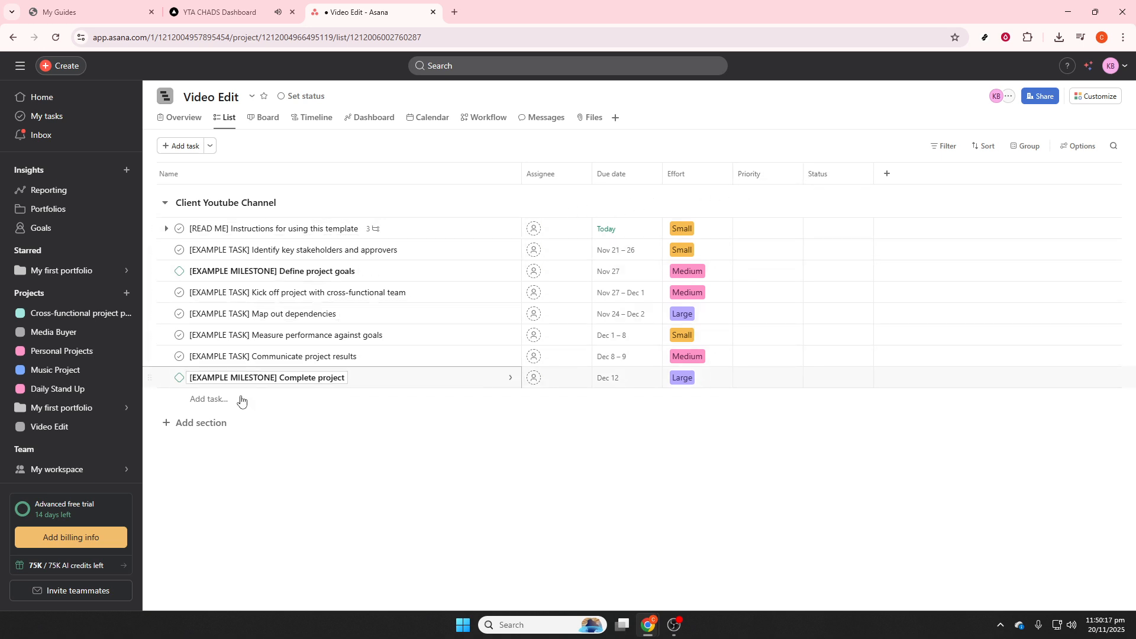
Step: Add a new section named Done below the Client Youtube Channel section
{"action": "left_click", "coordinate": [206, 429]}
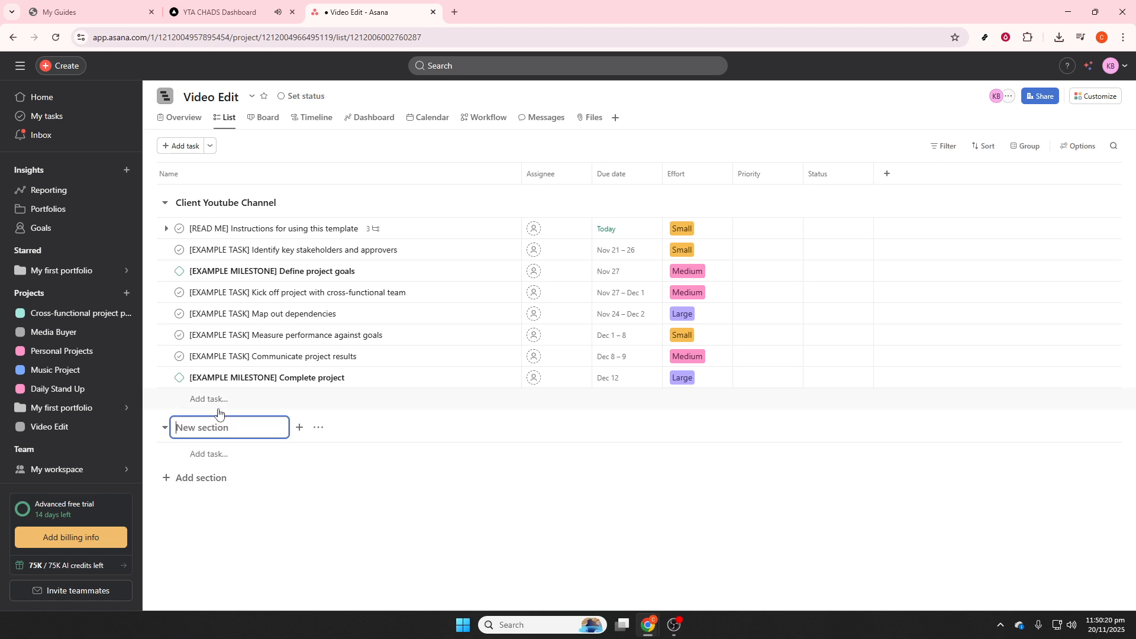
{"action": "type", "text": "Done"}
{"action": "left_click", "coordinate": [282, 563]}
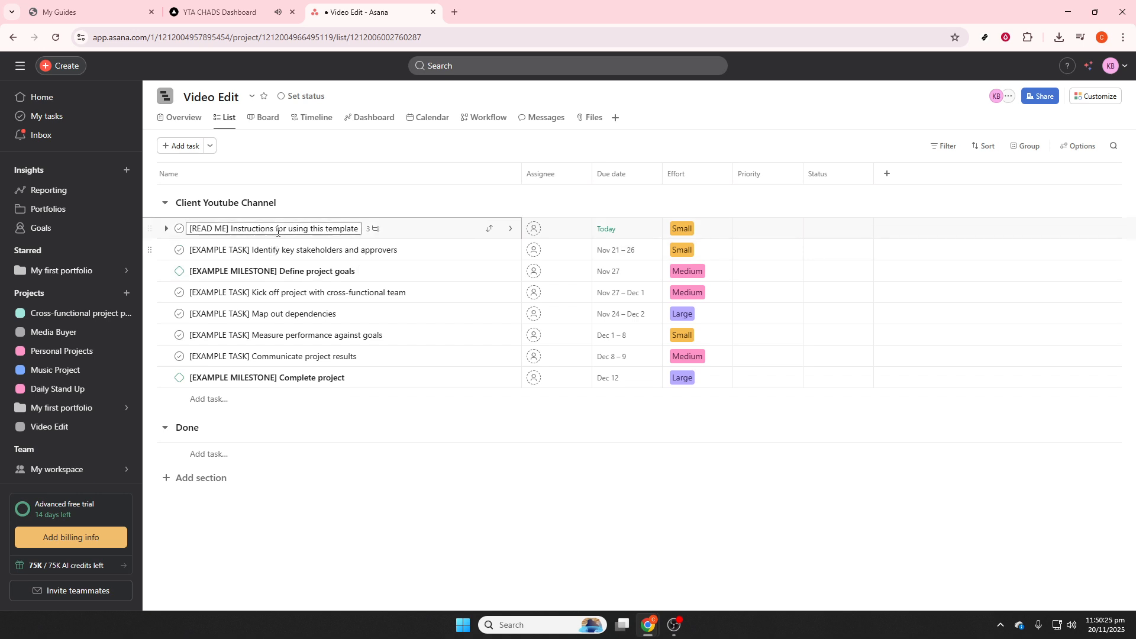
Step: Review the details of the READ ME instructions task, close them and mark the task complete
{"action": "left_click", "coordinate": [422, 238]}
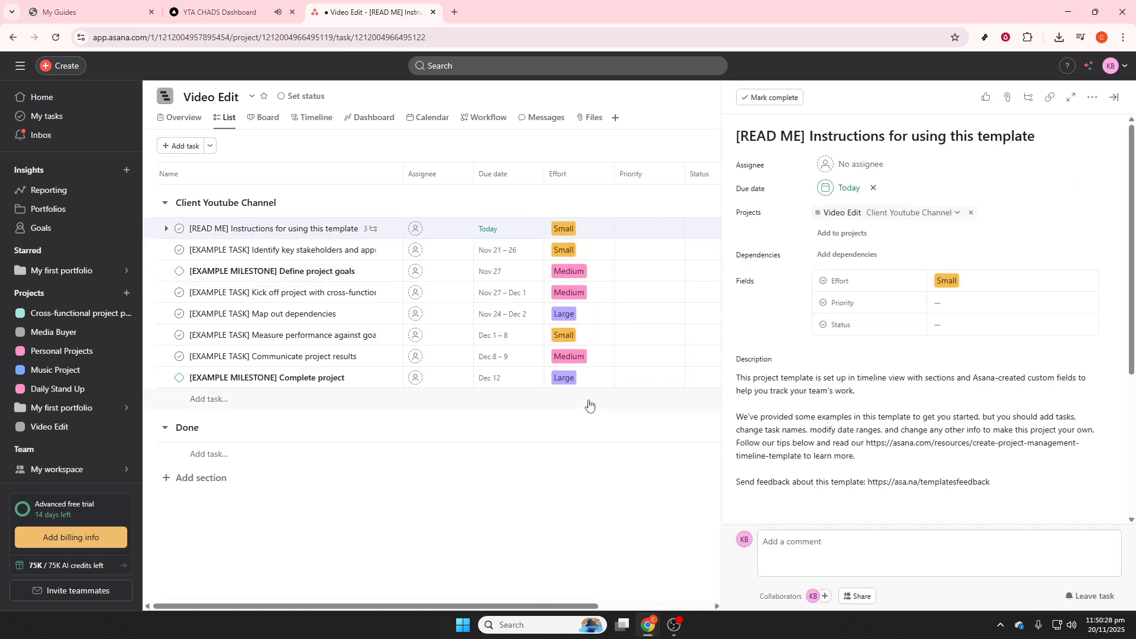
{"action": "scroll", "coordinate": [850, 369], "scroll_direction": "down", "scroll_amount": 3}
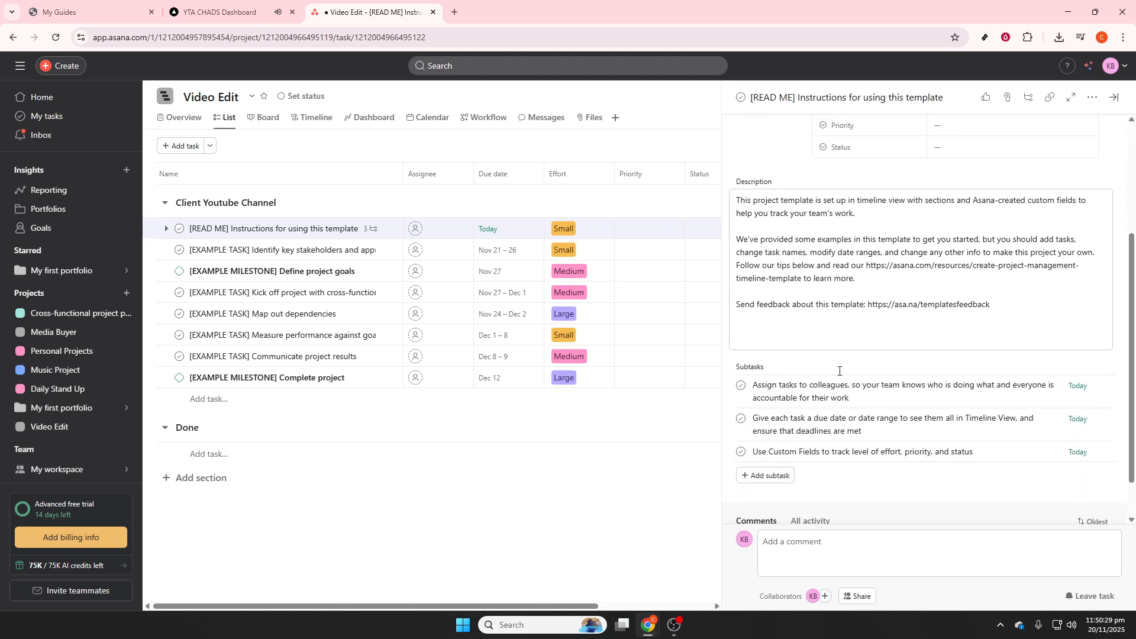
{"action": "scroll", "coordinate": [839, 374], "scroll_direction": "up", "scroll_amount": 2}
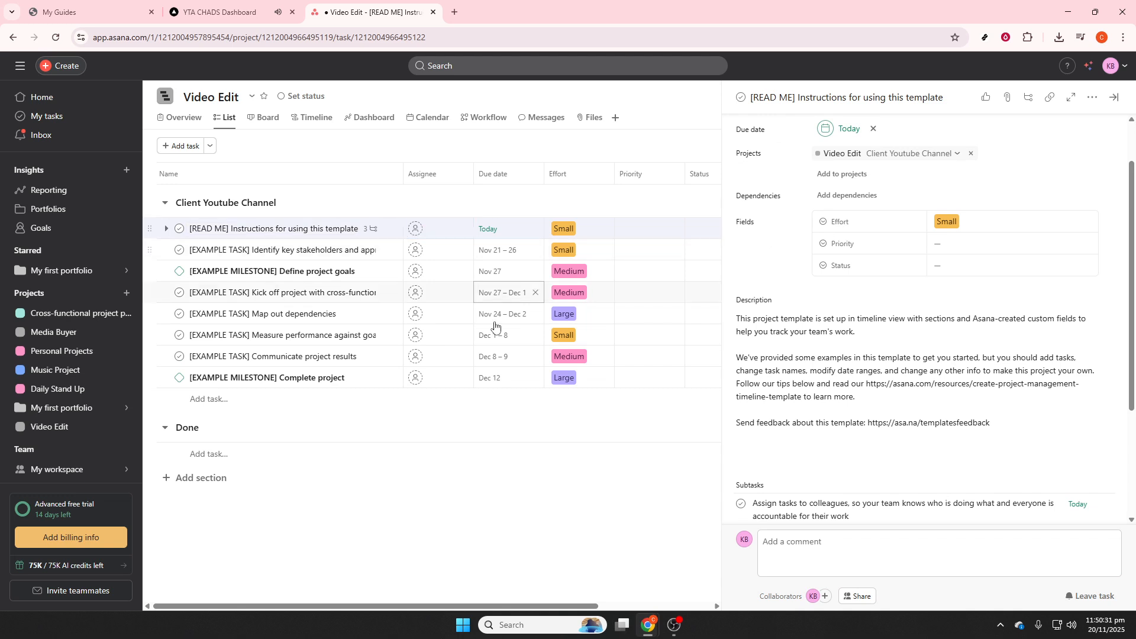
{"action": "key", "text": "Escape"}
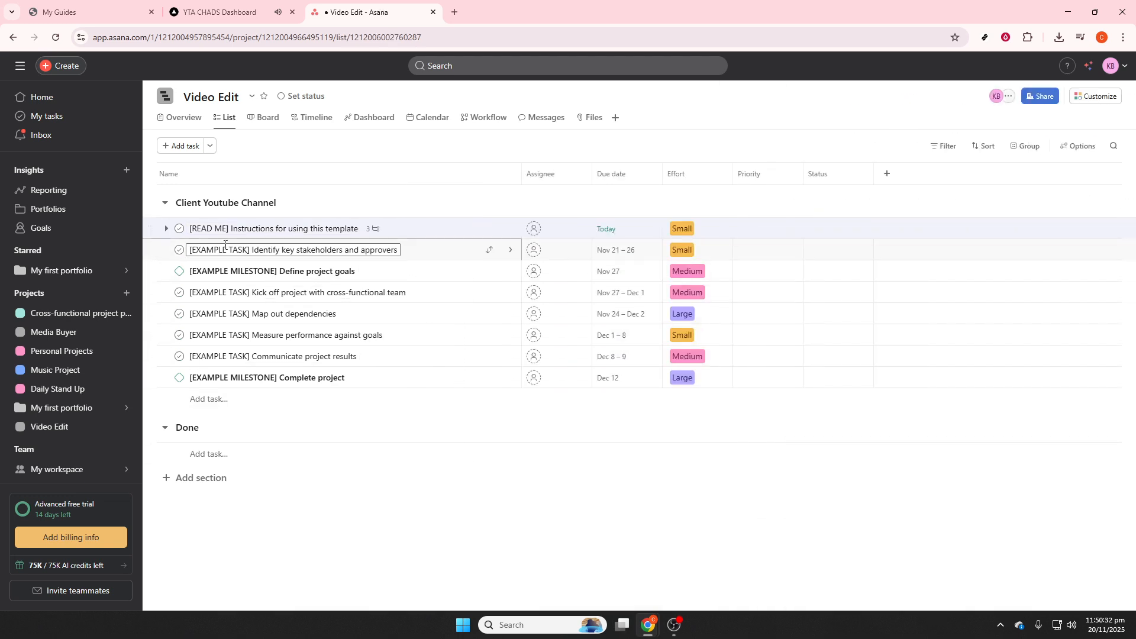
{"action": "left_click", "coordinate": [179, 229]}
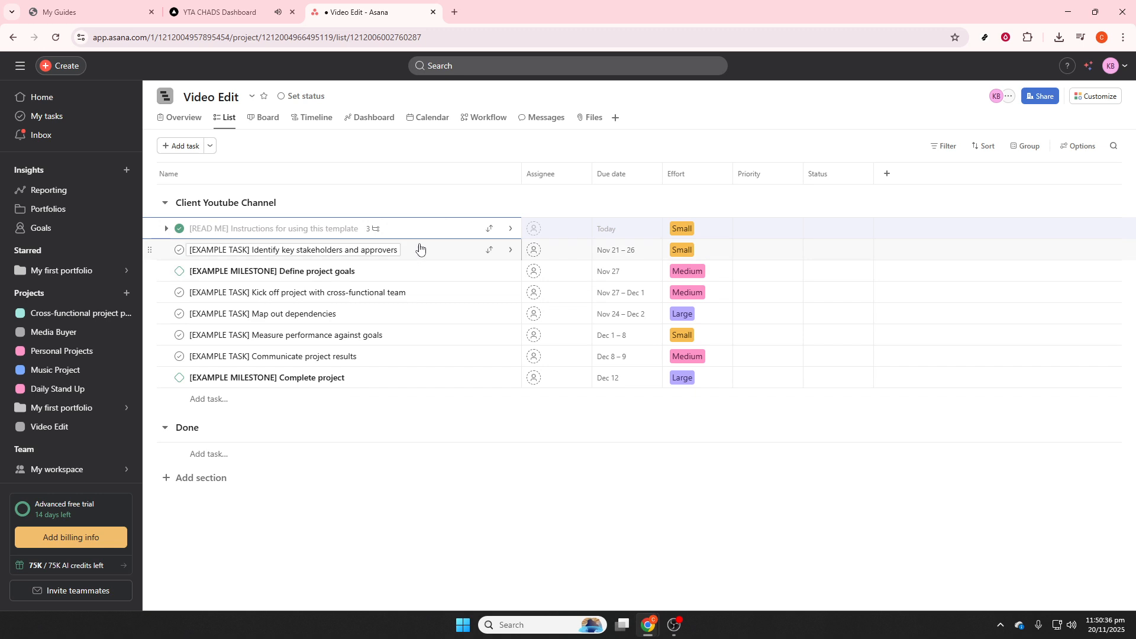
{"action": "left_click_drag", "start_coordinate": [431, 236], "coordinate": [371, 456]}
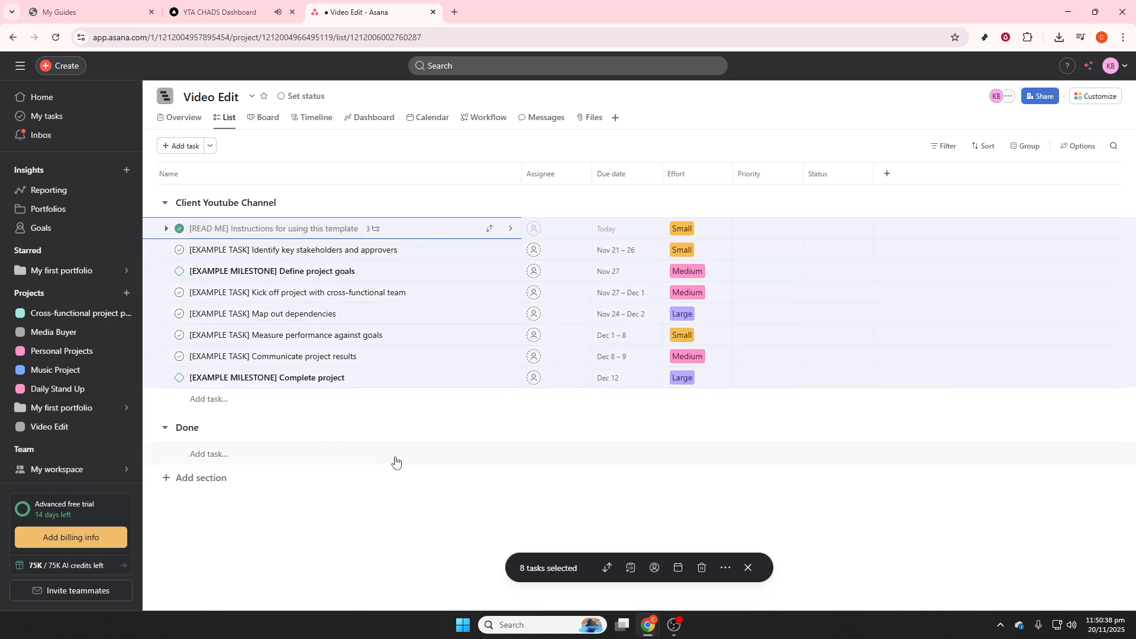
{"action": "left_click", "coordinate": [453, 461]}
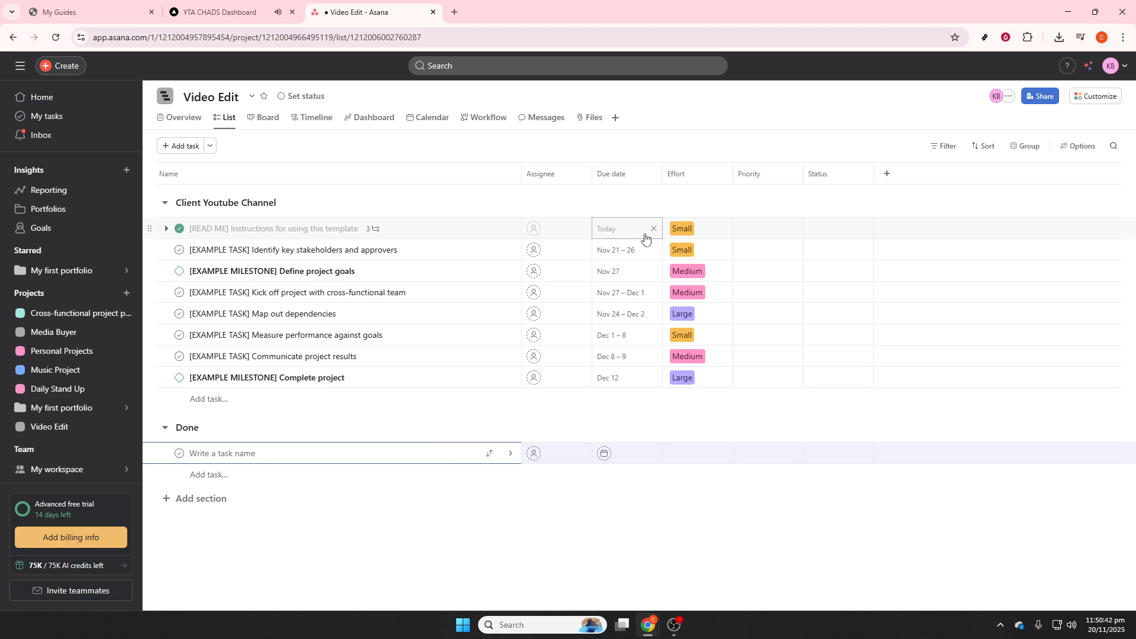
{"action": "left_click", "coordinate": [594, 230]}
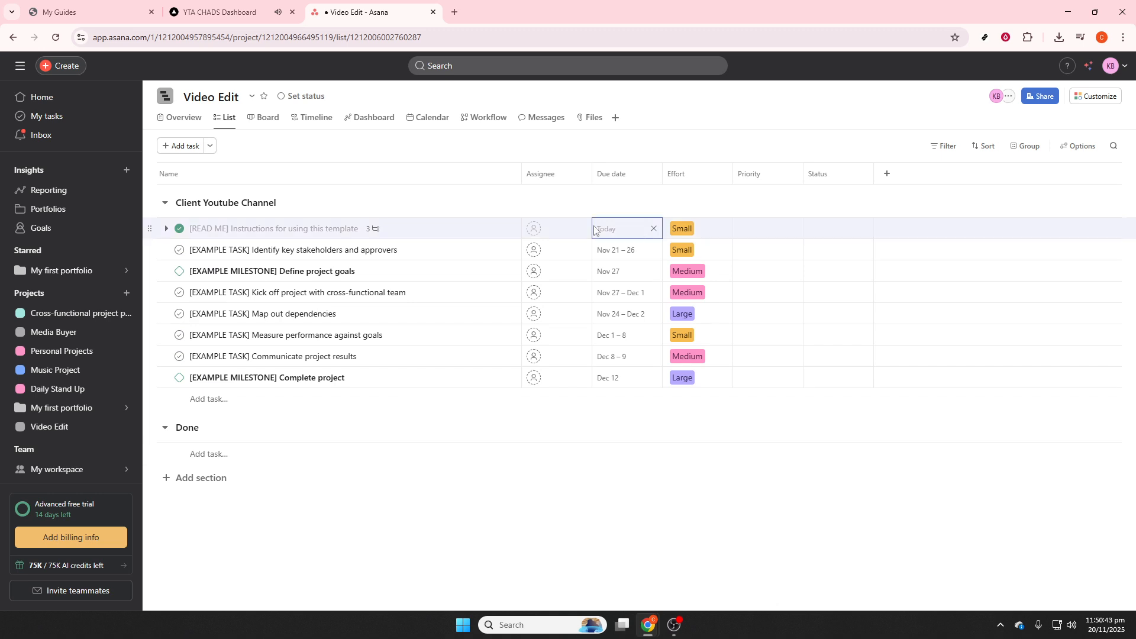
Step: Assign the READ ME instructions task and the Identify key stakeholders and approvers task to the suggested workspace member
{"action": "left_click", "coordinate": [538, 232]}
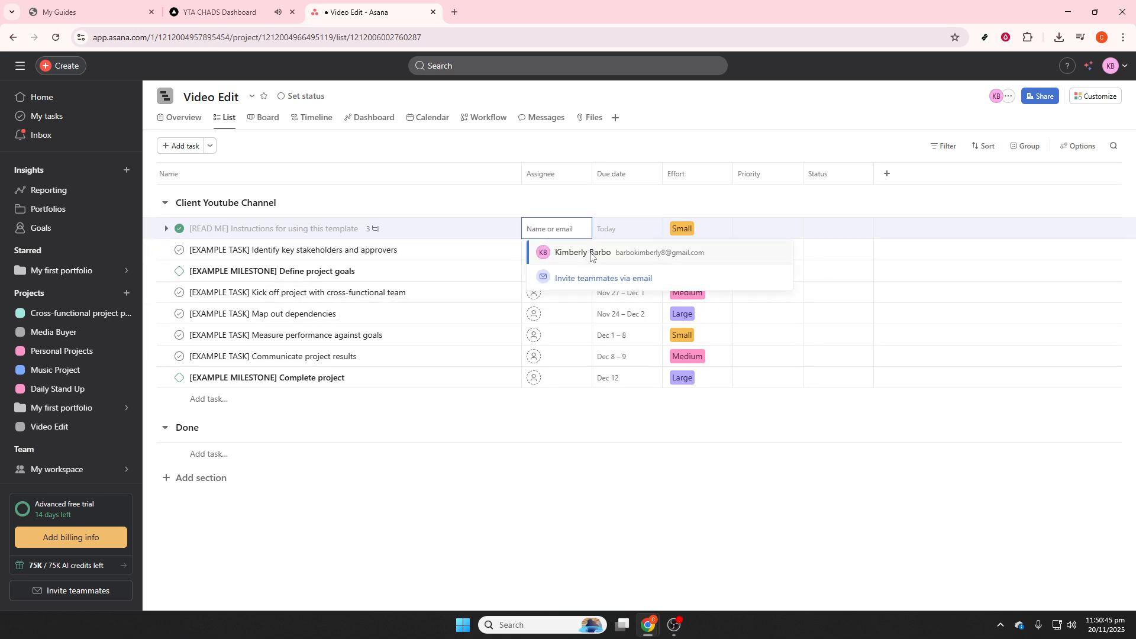
{"action": "left_click", "coordinate": [625, 257]}
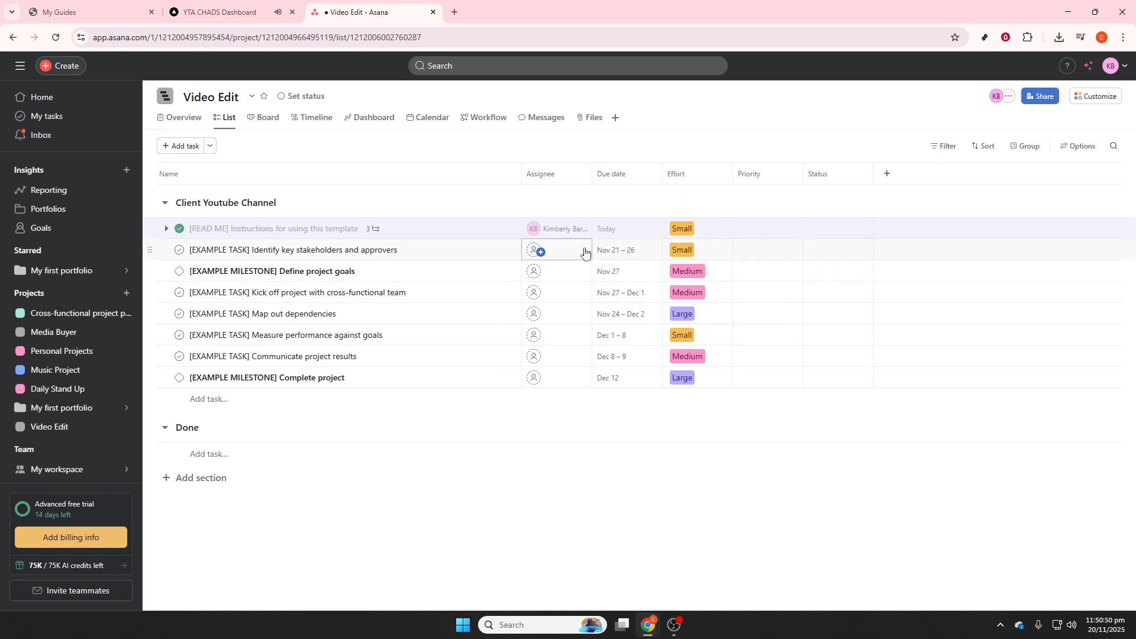
{"action": "left_click", "coordinate": [564, 248]}
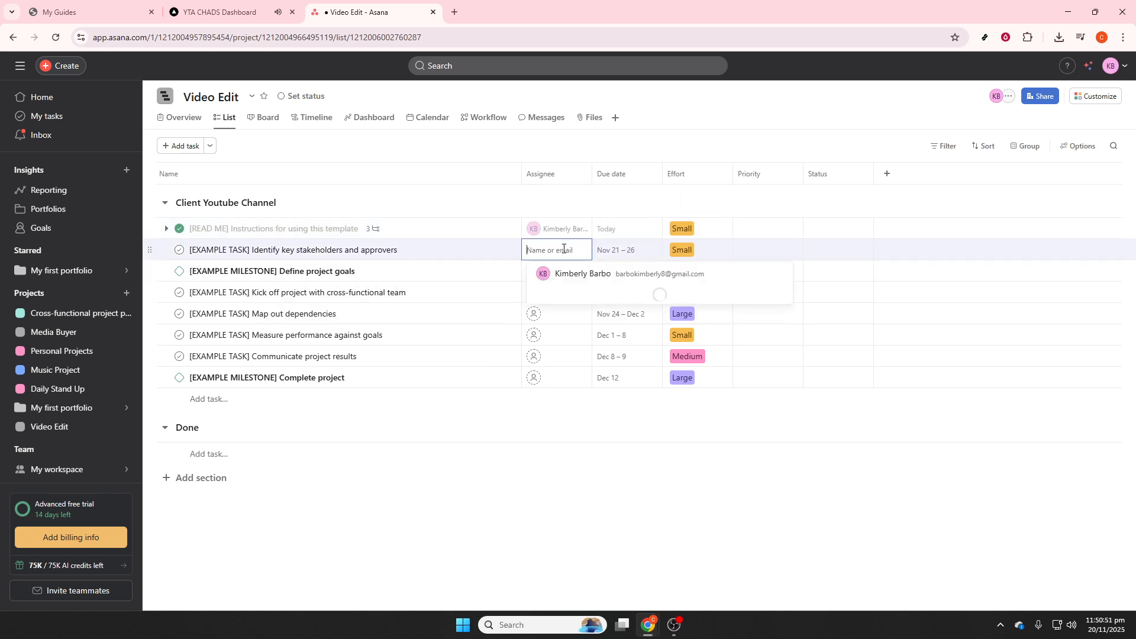
{"action": "left_click", "coordinate": [597, 274]}
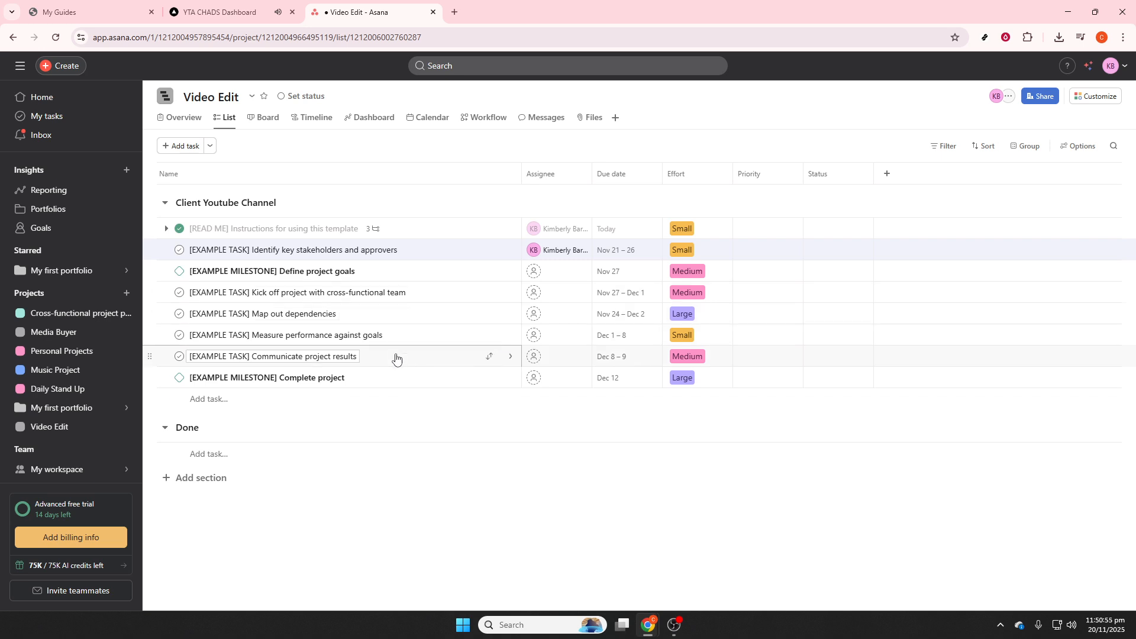
Step: View the work in My first portfolio, and return to the list view of the Video Edit project
{"action": "left_click", "coordinate": [106, 275]}
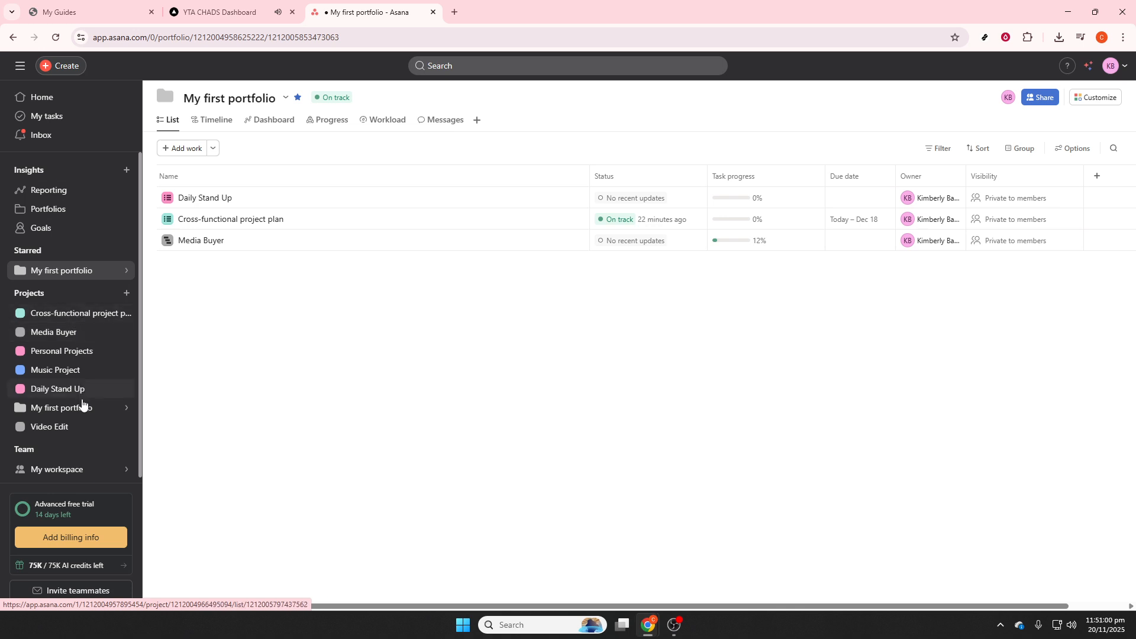
{"action": "mouse_move", "coordinate": [82, 409]}
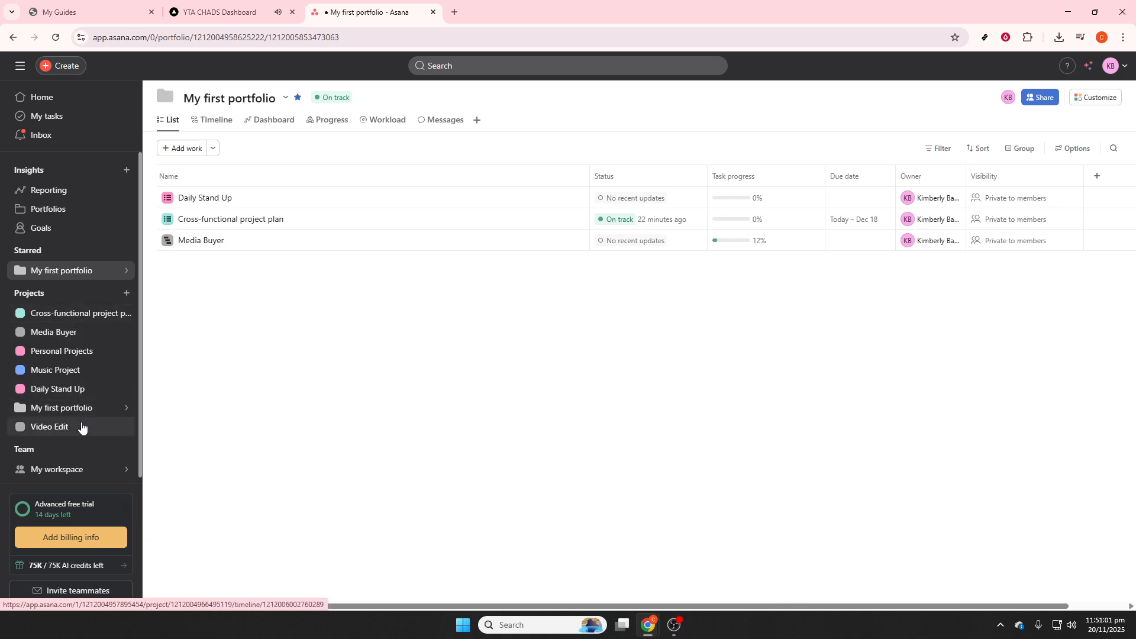
{"action": "left_click", "coordinate": [81, 426]}
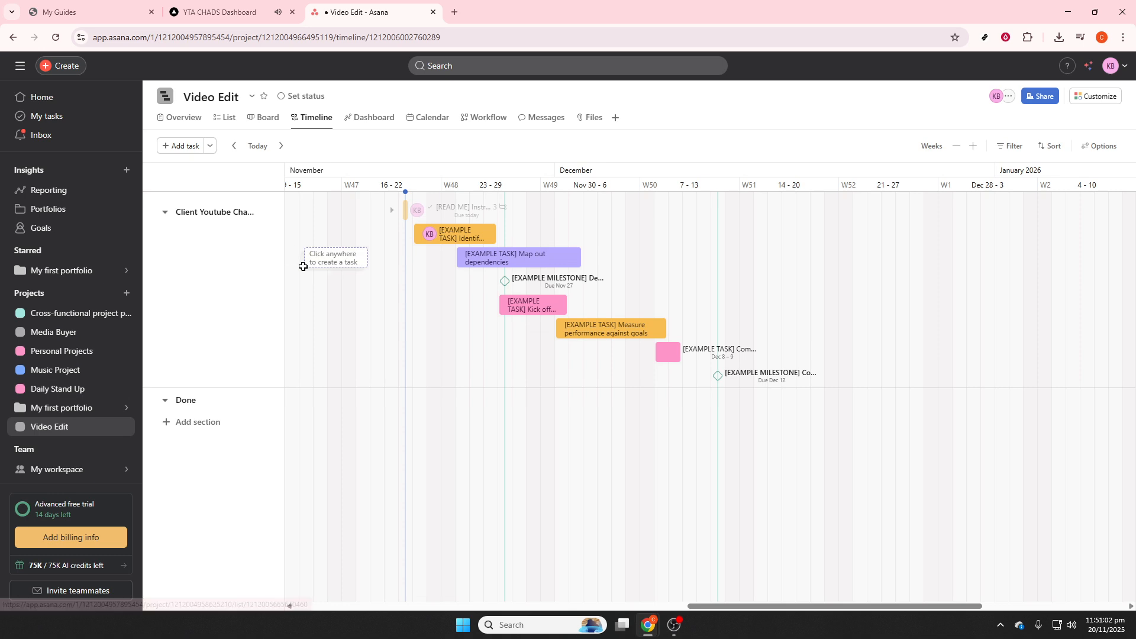
{"action": "left_click", "coordinate": [222, 118]}
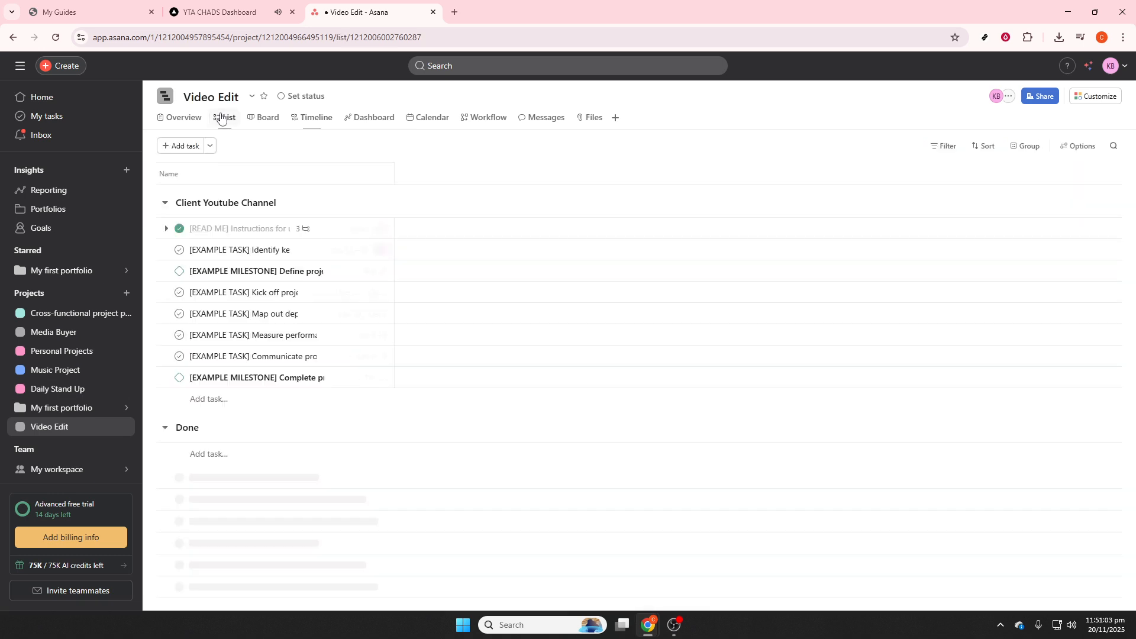